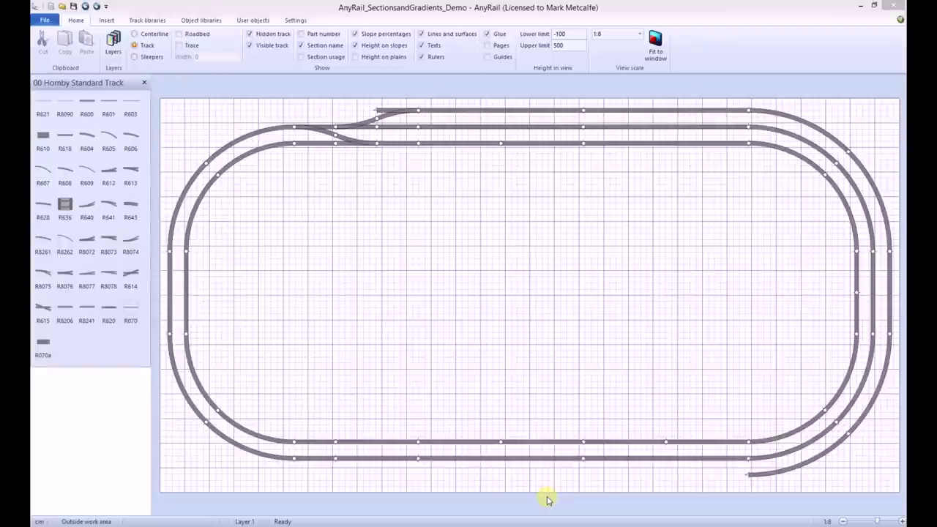
Add an isolator at the joint between the inner and middle tracks' crossover turnouts, and create a section from the entire inner loop including its turnout.
right_click(337, 136)
click(367, 184)
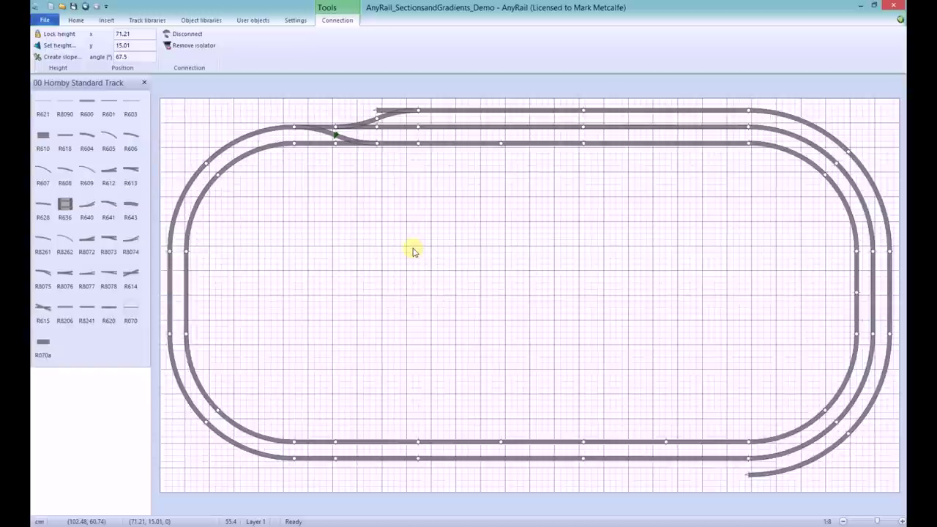
double_click(432, 143)
ctrl+click(358, 149)
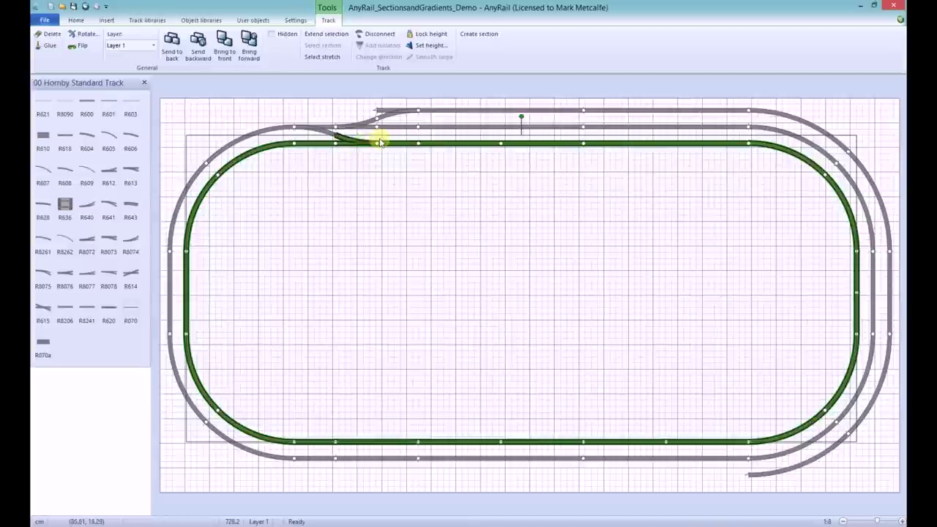
right_click(391, 145)
click(422, 236)
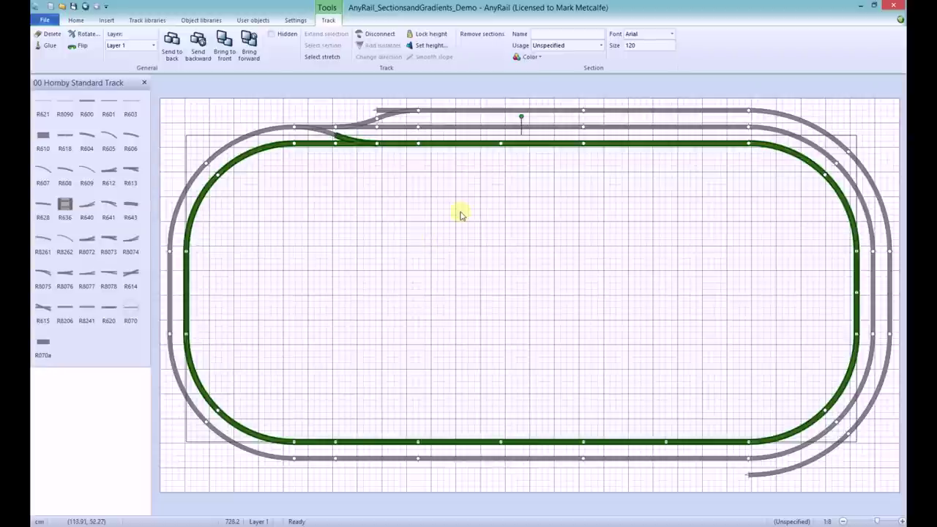
Name the inner loop section "Inner", colour it light turquoise and set its label font size to 160.
click(545, 35)
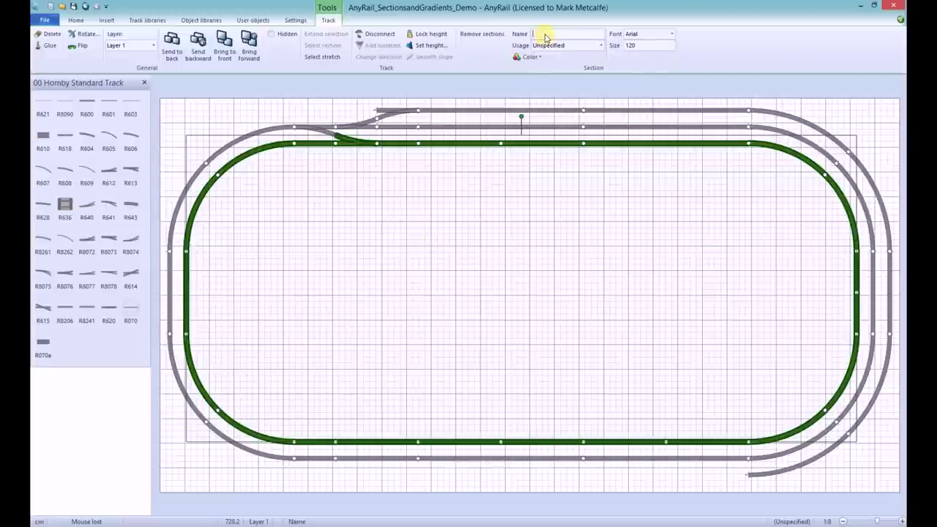
text(Inner)
click(541, 58)
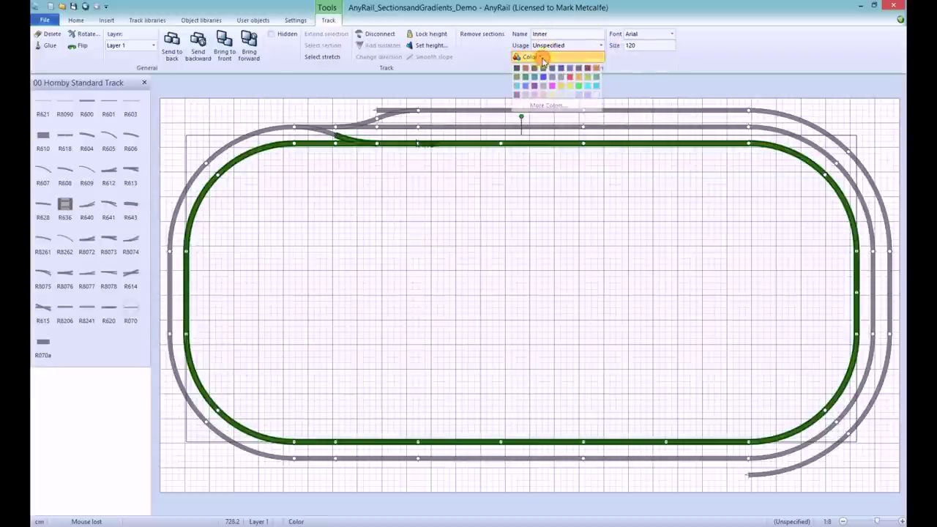
click(569, 94)
double_click(643, 44)
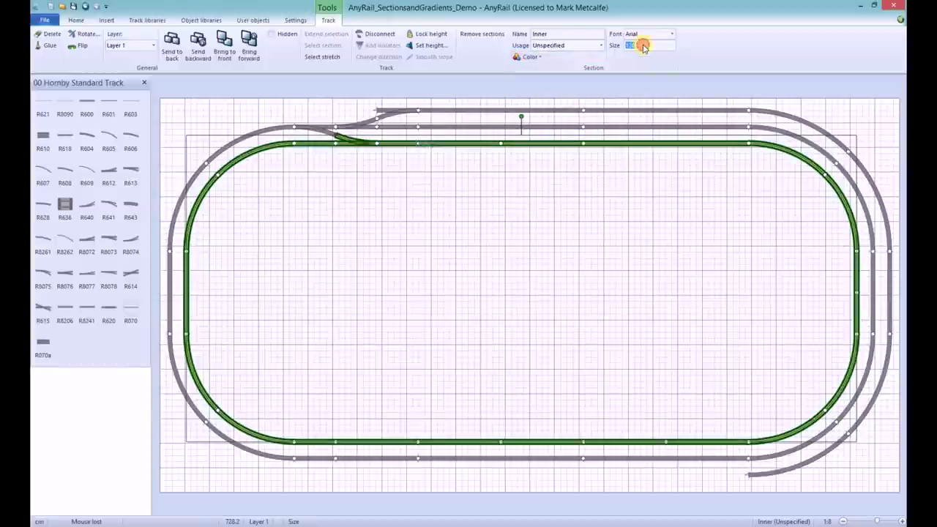
text(160)
click(513, 172)
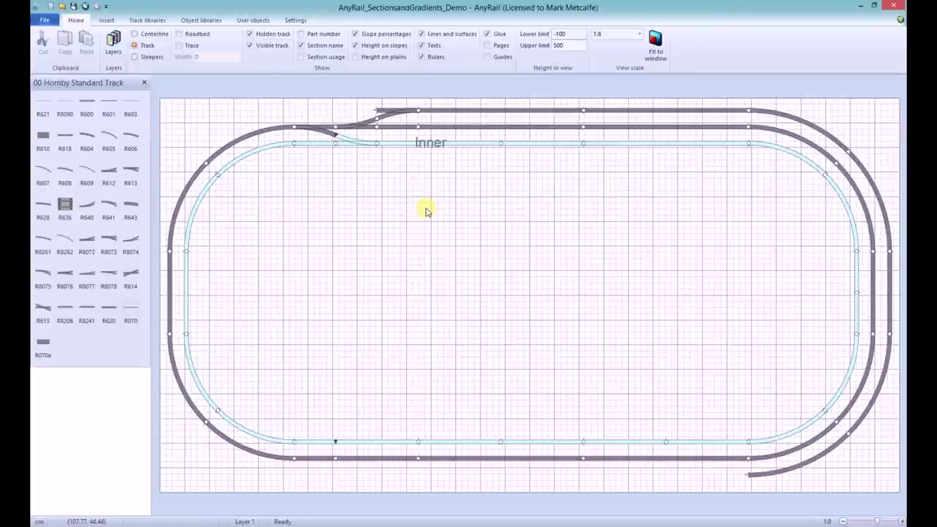
Create a section from the middle track's two long upper straights, the two right-hand curves and the right-hand straight.
click(504, 128)
ctrl+click(597, 131)
ctrl+click(769, 131)
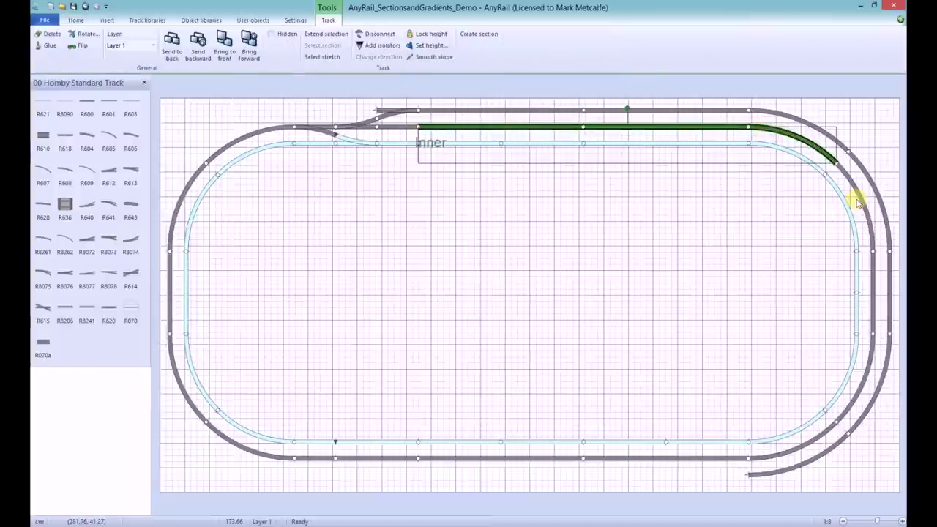
ctrl+click(871, 221)
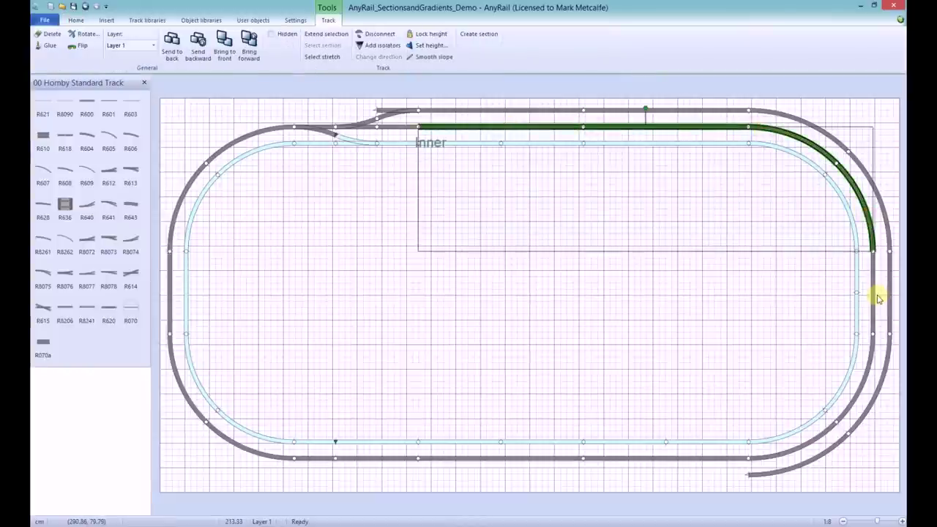
ctrl+click(873, 293)
click(477, 34)
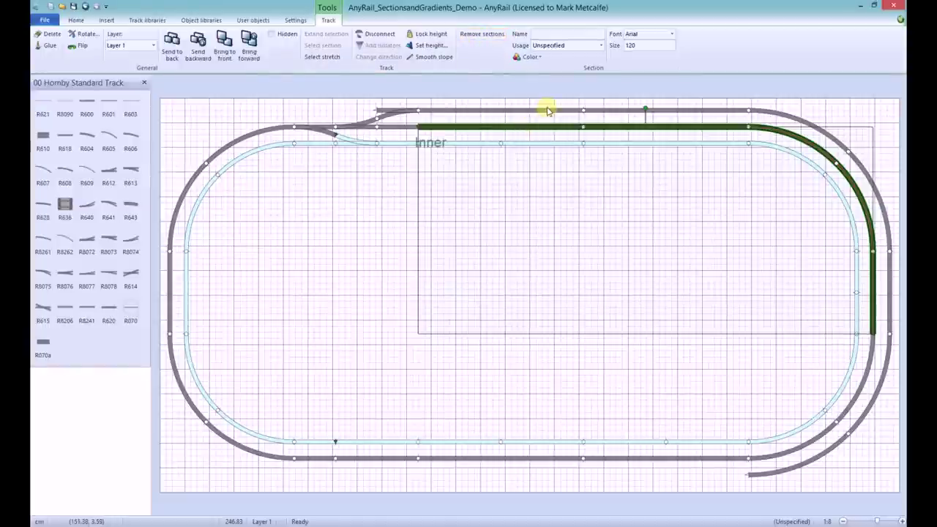
Create a section from the outer track's upper straights through the first lower-right curve, and name it "Shift Key demo".
click(577, 113)
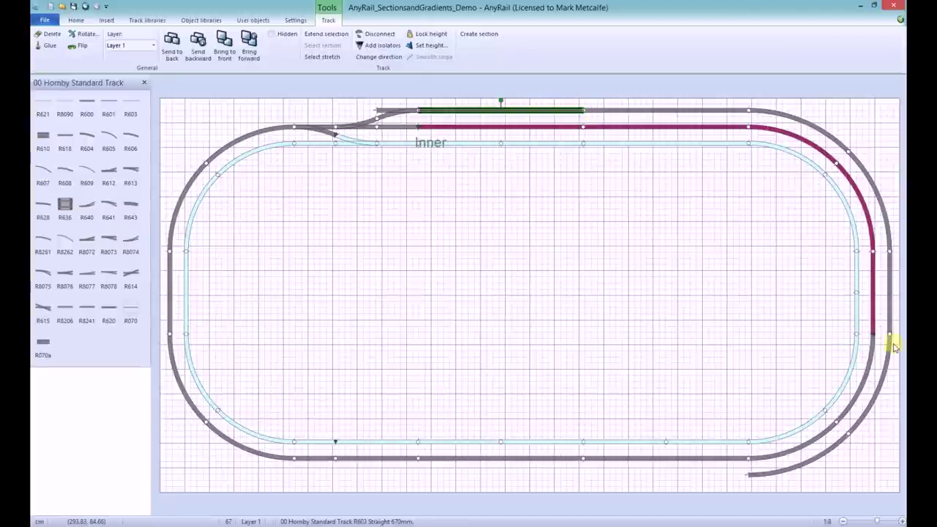
ctrl+click(875, 403)
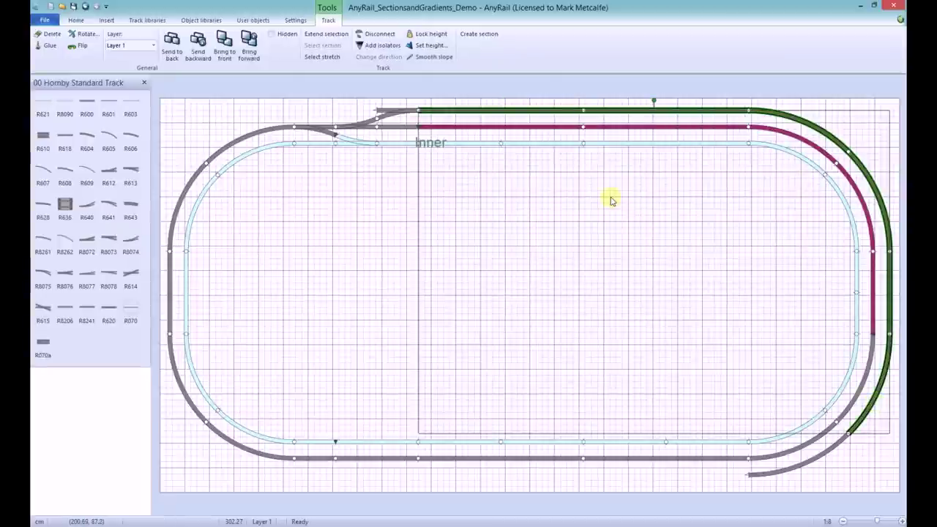
click(484, 37)
click(544, 34)
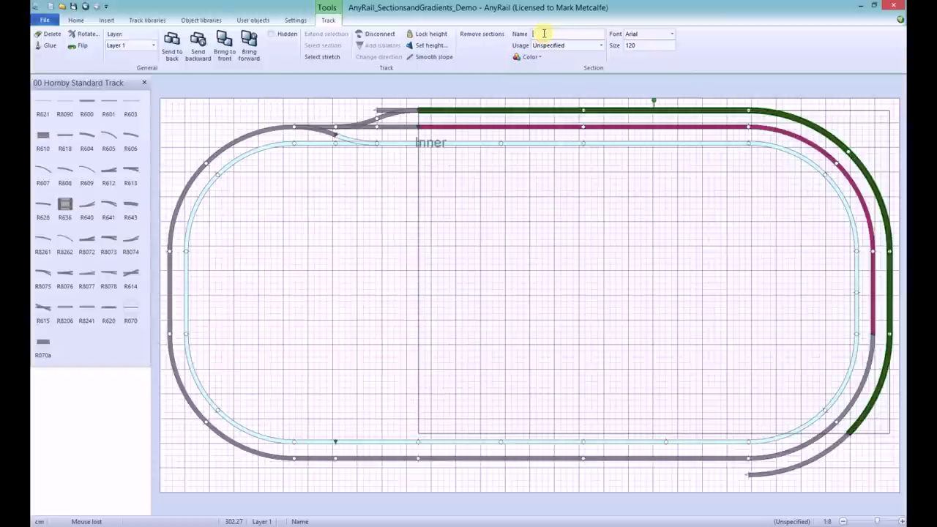
text(Shift Key demo)
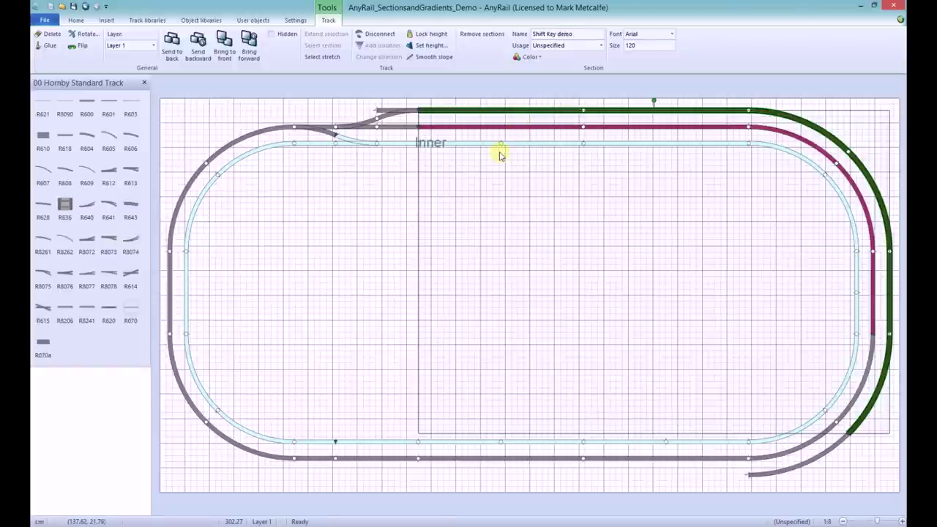
click(375, 208)
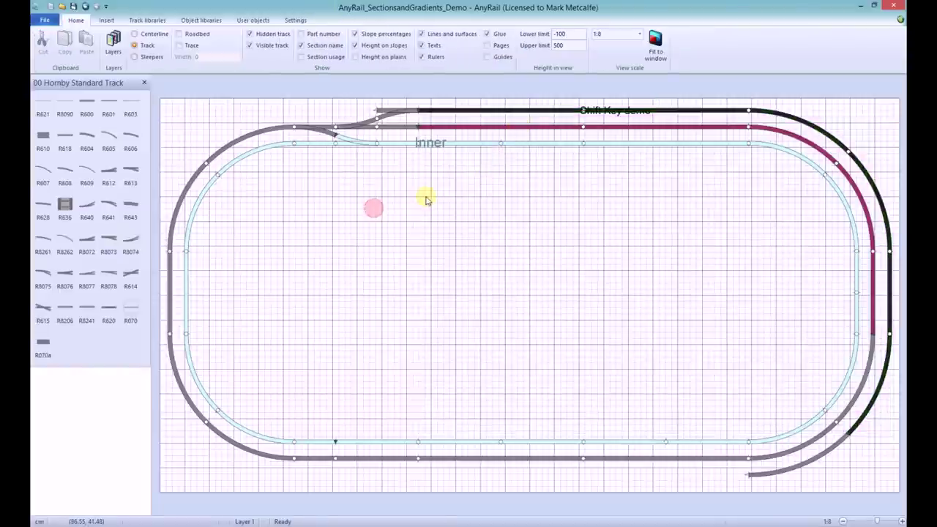
Colour the "Shift Key demo" section on the outer track light yellow.
click(567, 110)
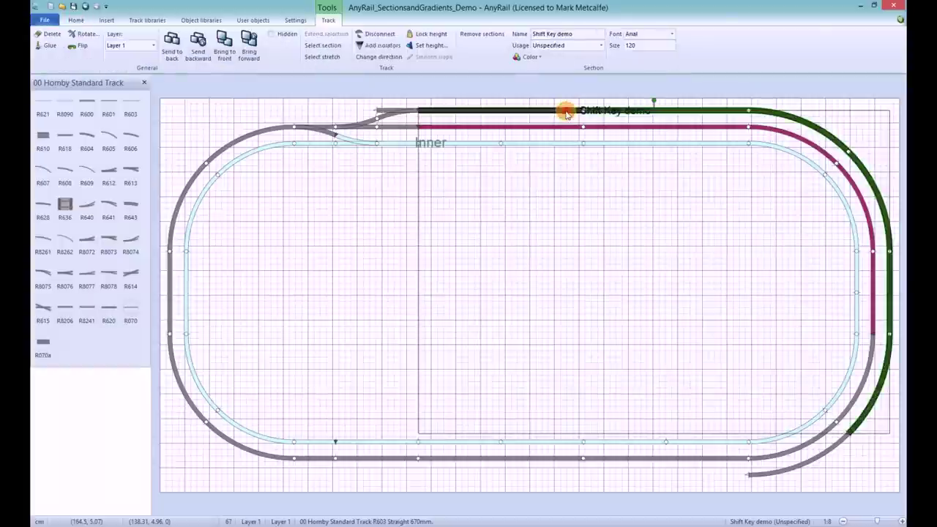
click(536, 59)
click(552, 93)
click(376, 213)
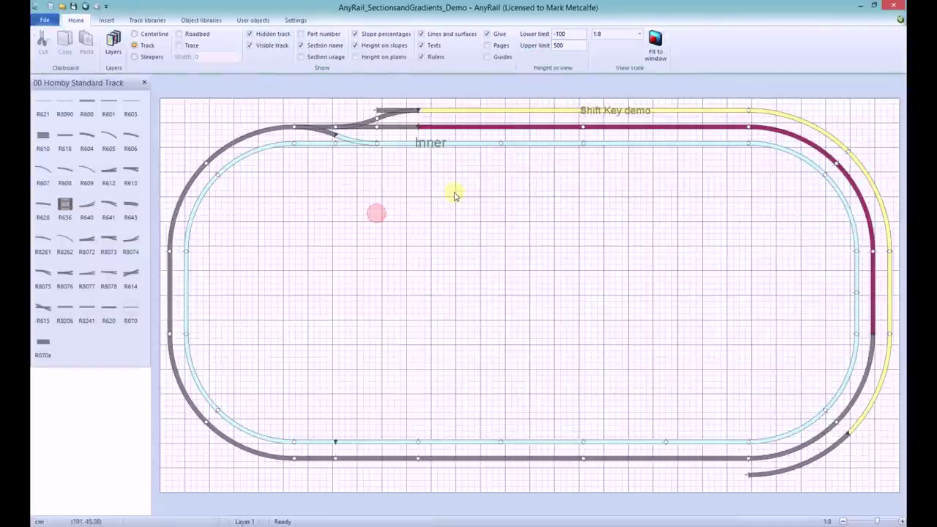
Name the section on the middle track "Ctrl Key Demo".
click(528, 129)
click(538, 35)
text(Ctrl key Demo)
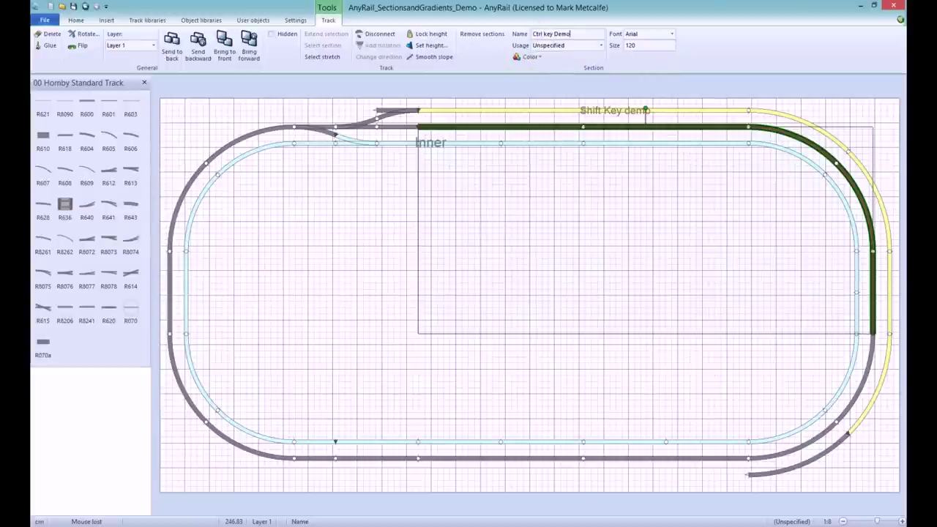
click(546, 34)
key(BackSpace)
text(K)
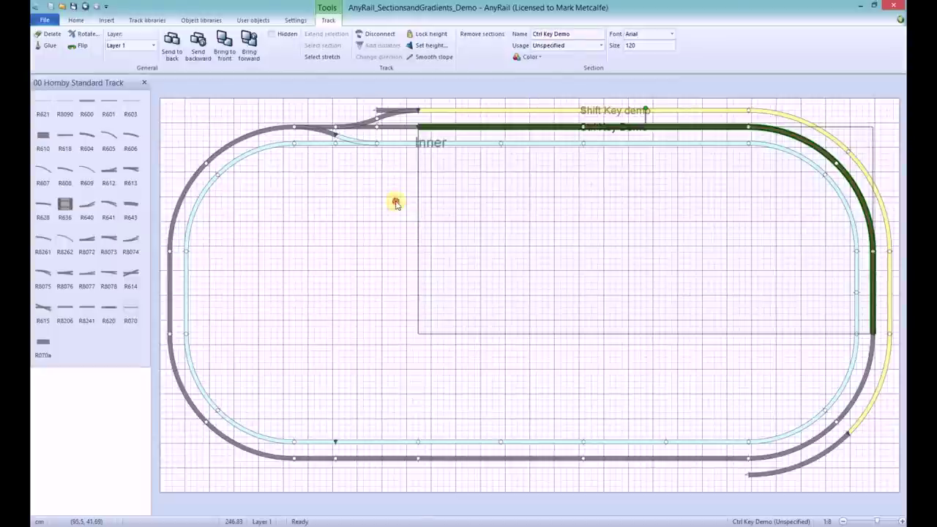
click(393, 203)
Colour the "Ctrl Key Demo" section on the middle track light orange.
click(519, 126)
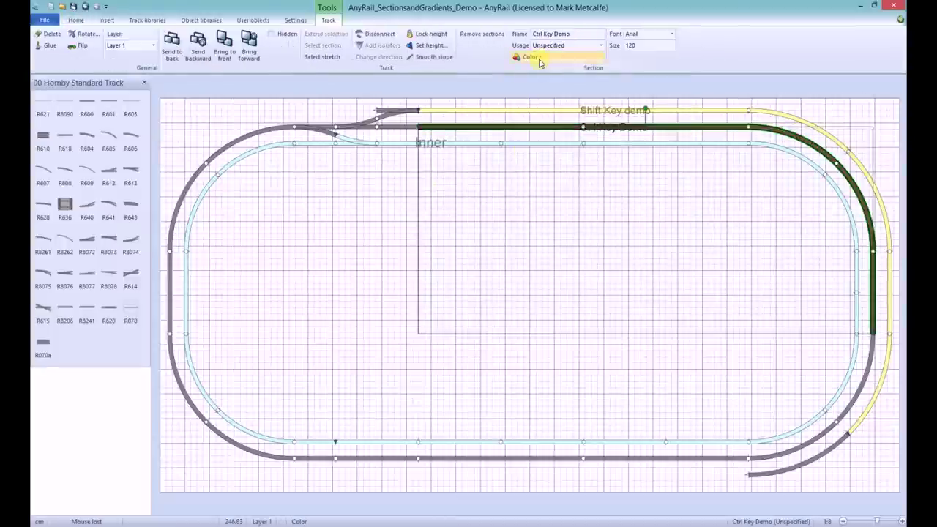
click(537, 58)
click(544, 95)
click(385, 212)
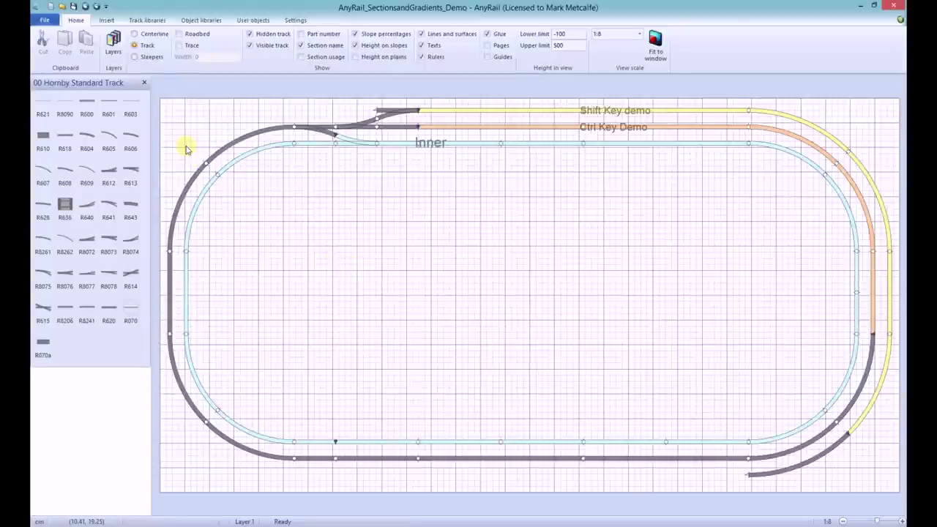
Review the design's list of sections with their usage and lengths, and return to the layout.
click(43, 22)
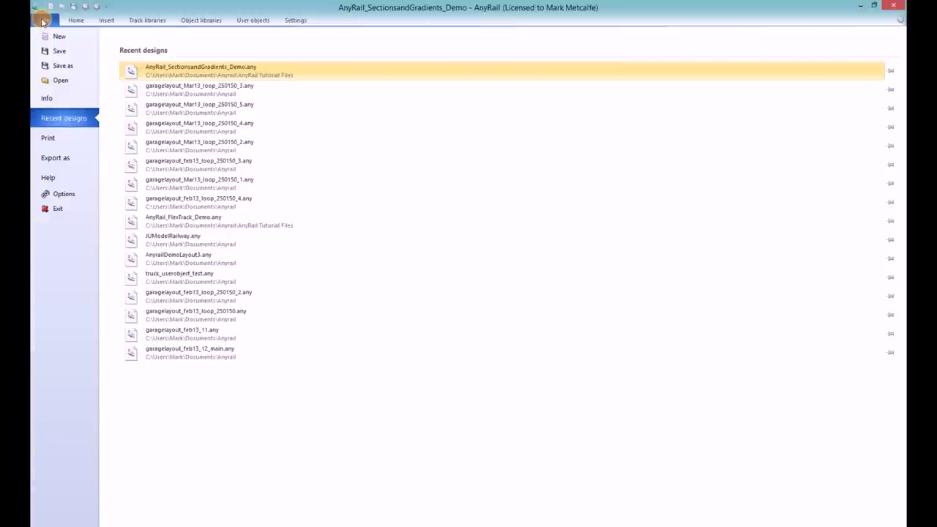
click(58, 97)
click(142, 133)
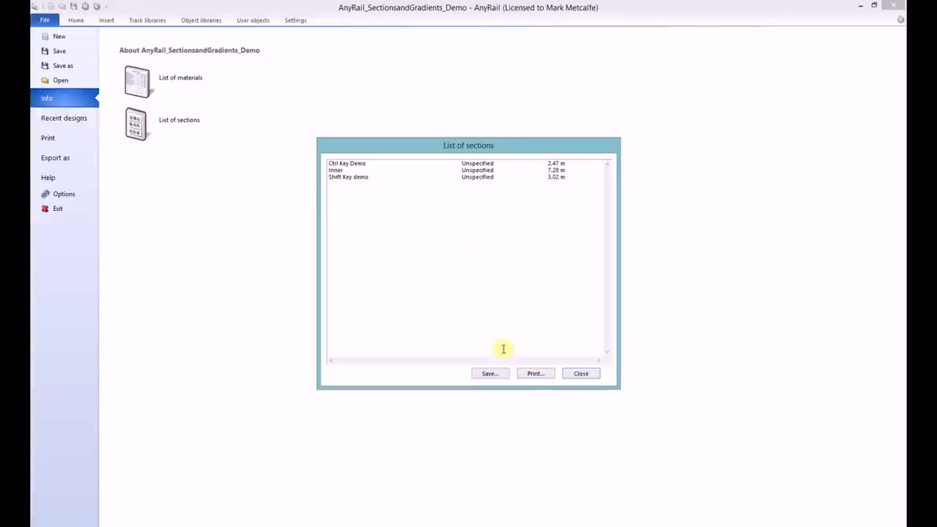
click(579, 374)
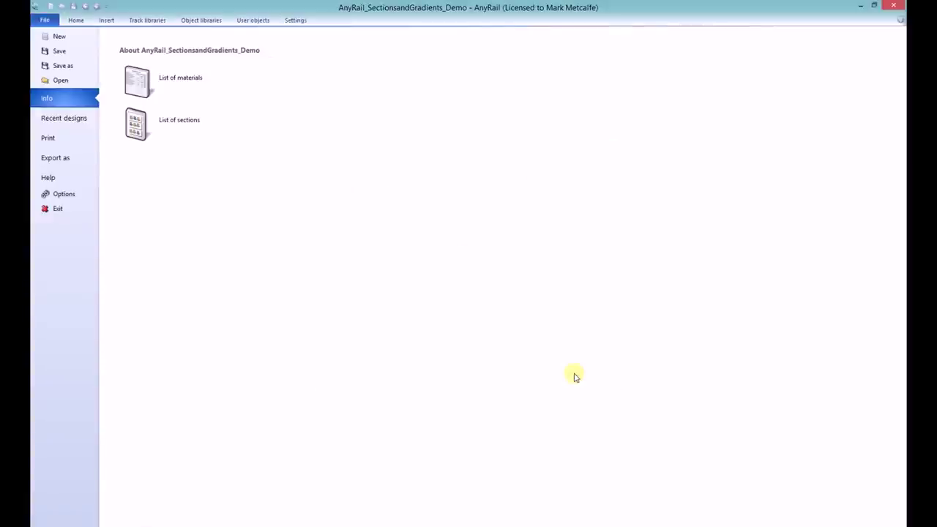
click(76, 20)
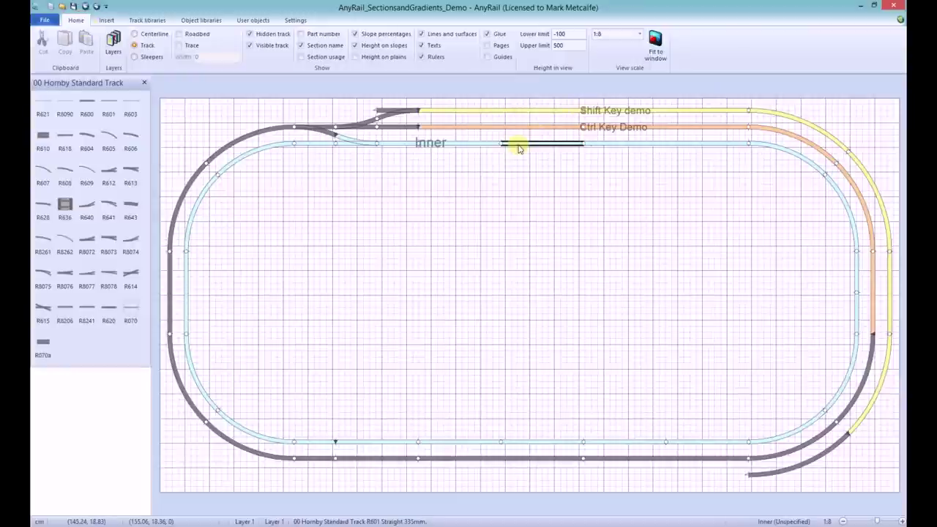
Clear the name of the inner loop section.
click(519, 144)
double_click(555, 35)
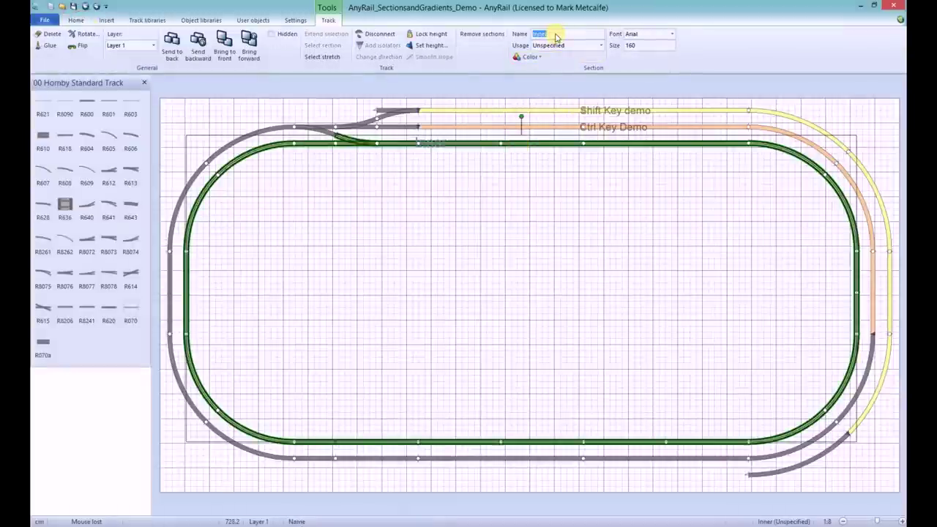
click(512, 158)
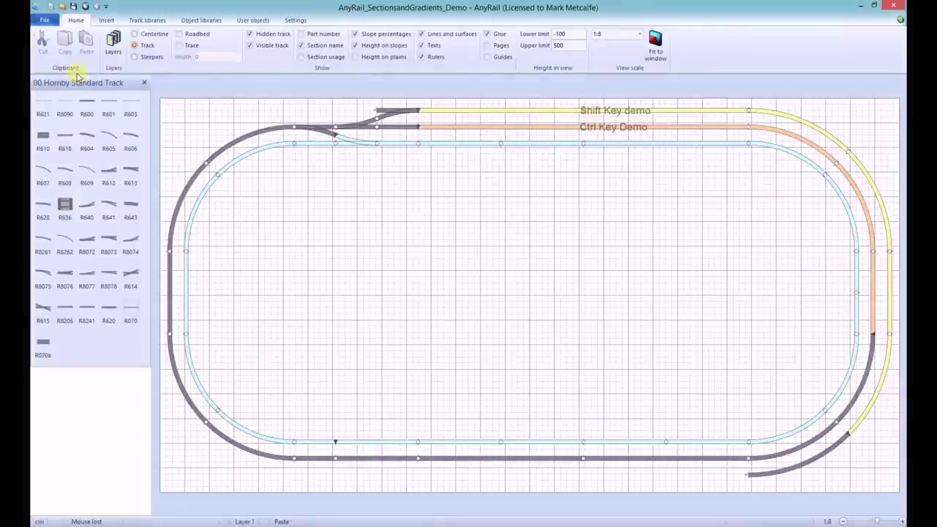
Open the list of sections again to check how a section without a name is handled.
click(44, 20)
click(57, 97)
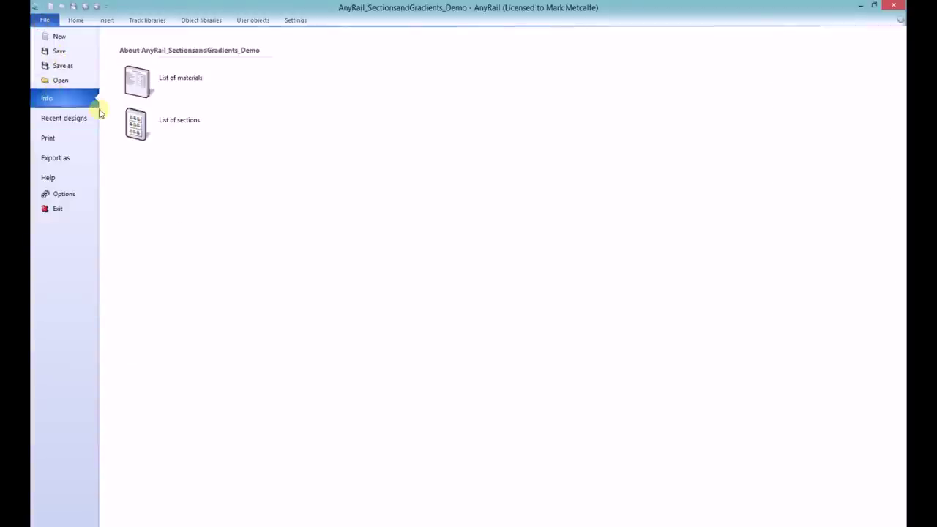
click(137, 123)
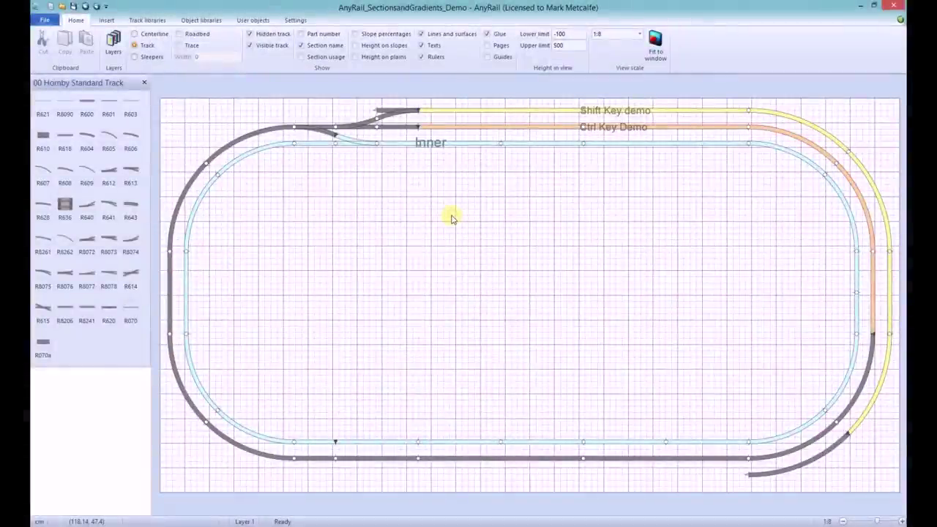
Set the height of the inner loop's joint at the start of the "Inner" label to 0 cm.
right_click(419, 148)
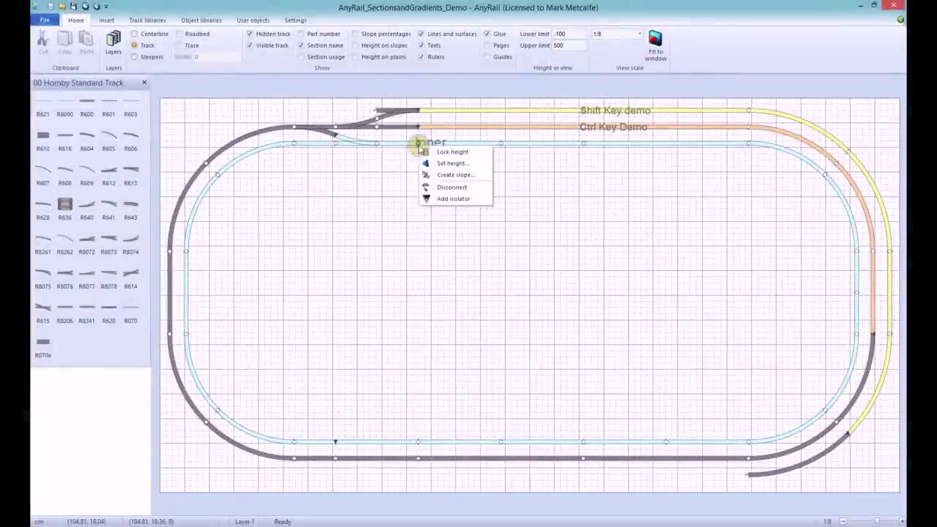
click(437, 166)
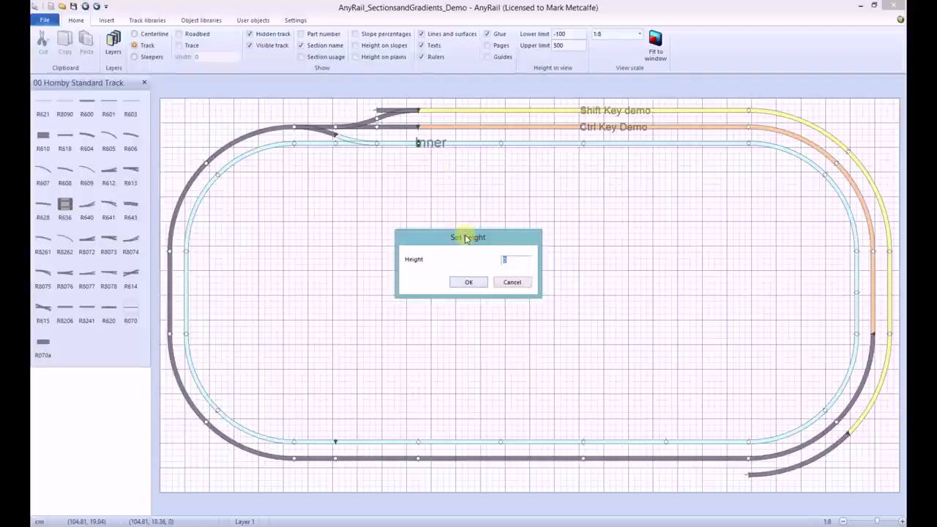
click(468, 282)
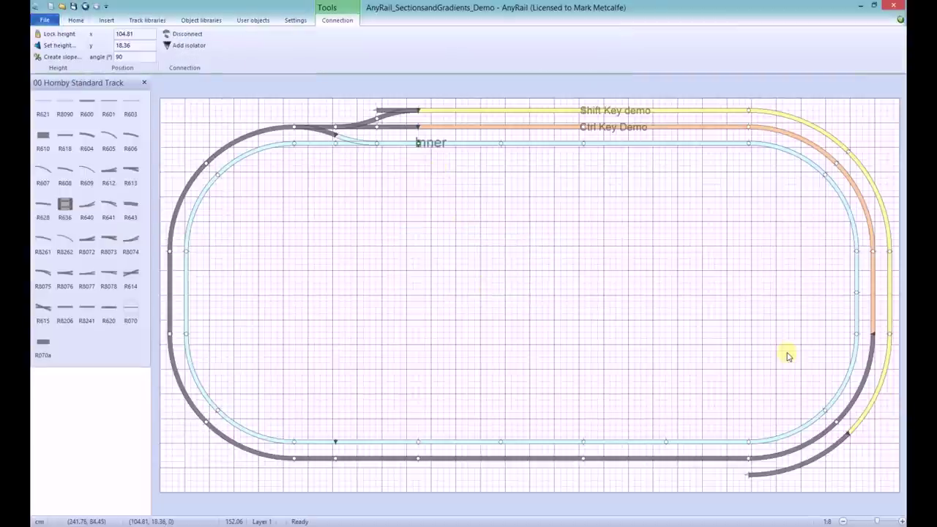
Set the height of the joint between the inner loop's two lower-right curves to 8 cm.
right_click(824, 413)
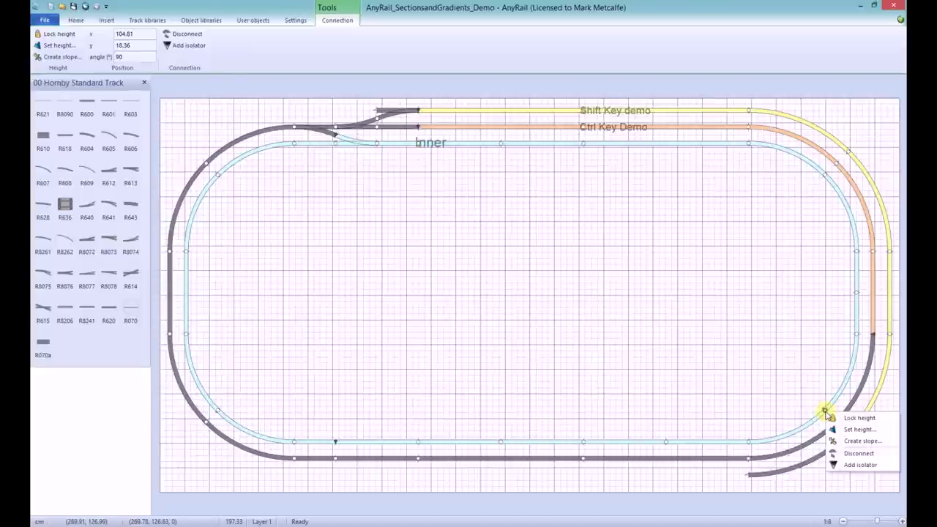
click(849, 429)
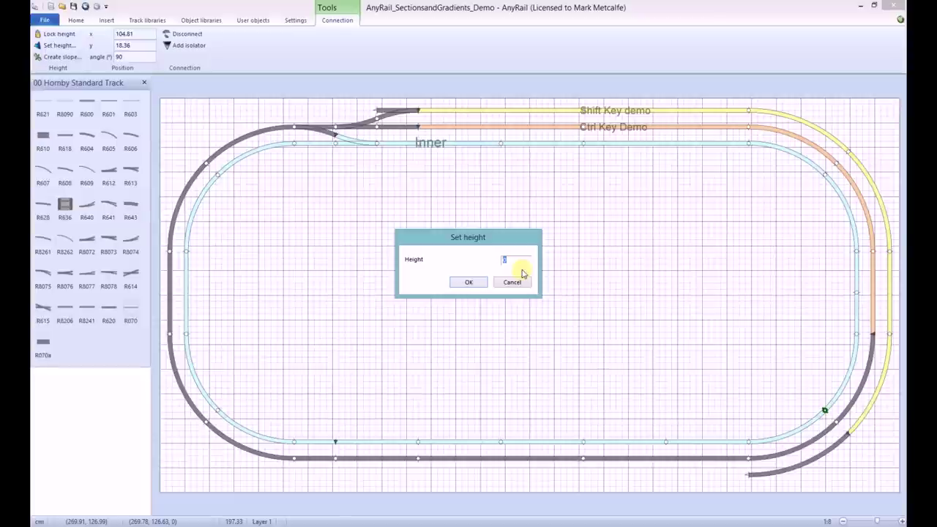
text(8)
click(470, 281)
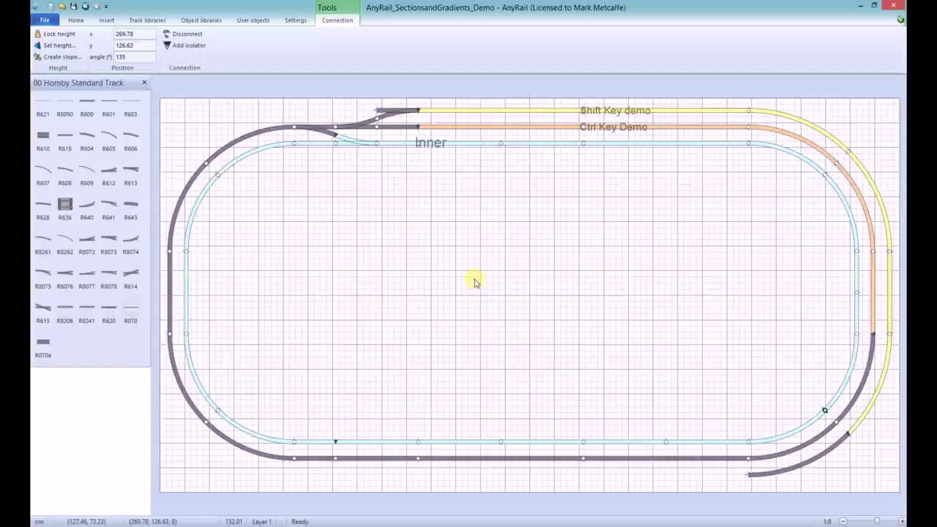
Smooth the slope along the inner loop from the straight at the "Inner" label clockwise to the upper of the two lower-right curves.
click(431, 144)
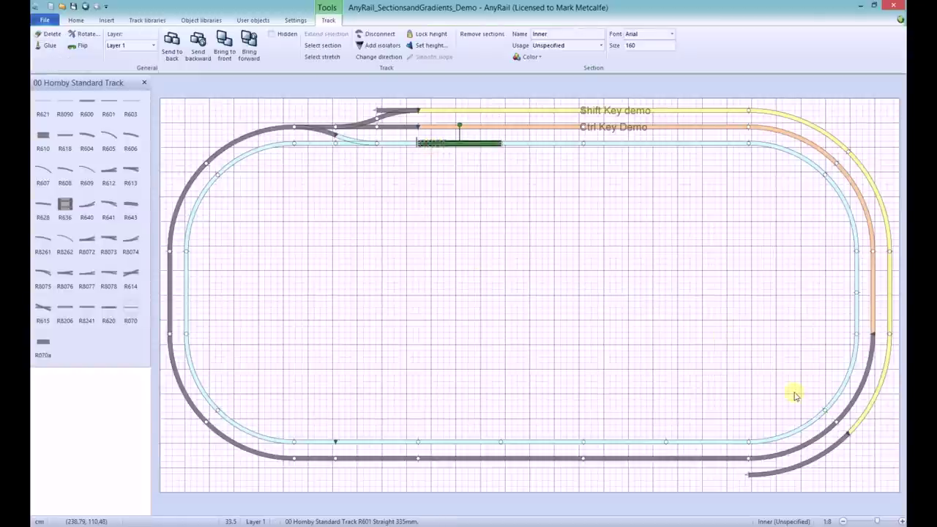
shift+click(837, 399)
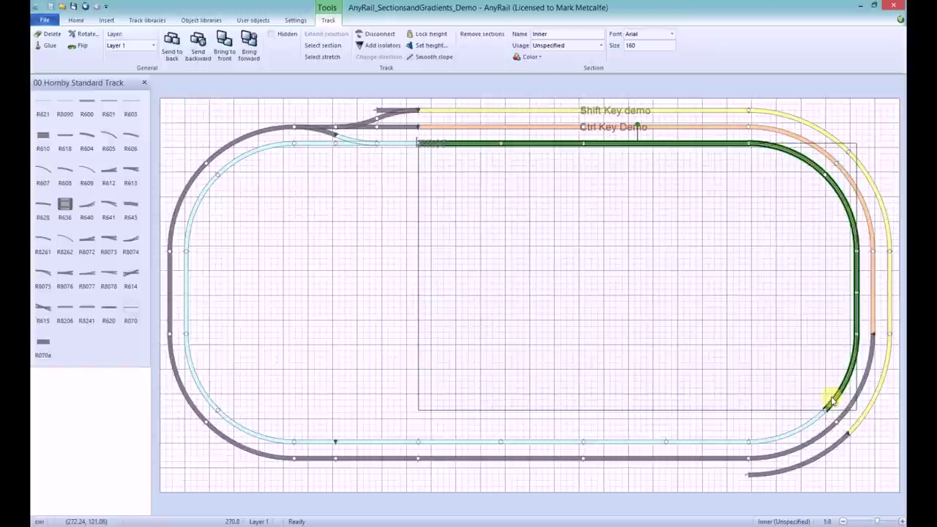
right_click(837, 400)
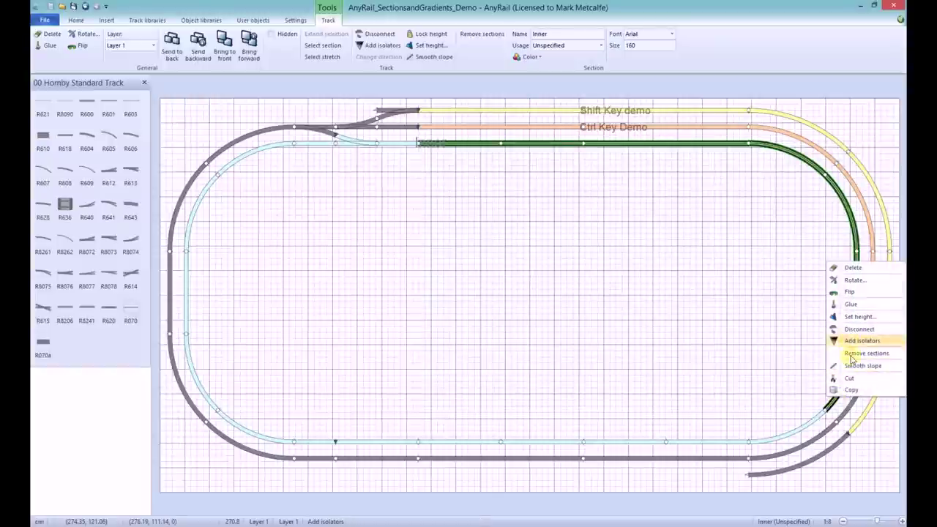
click(849, 365)
Show slope percentages and heights on slopes across the layout.
click(341, 255)
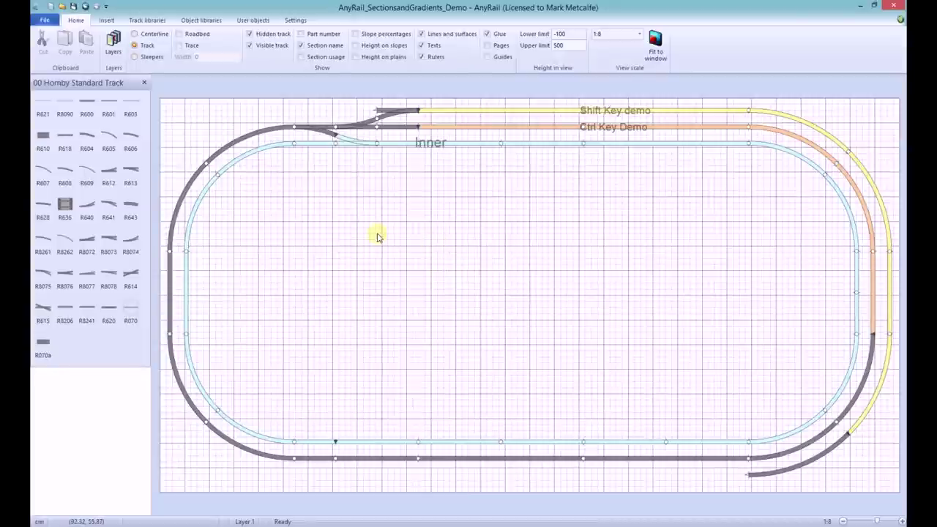
click(355, 34)
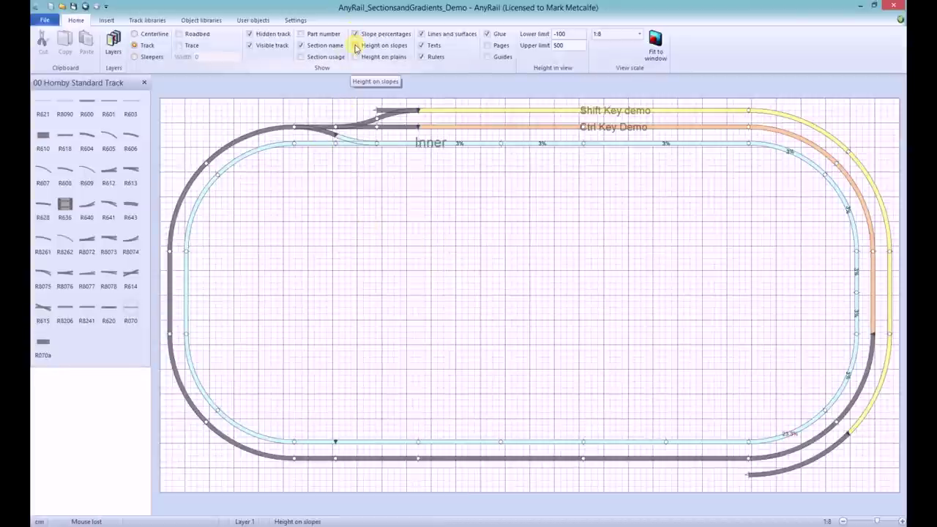
click(357, 46)
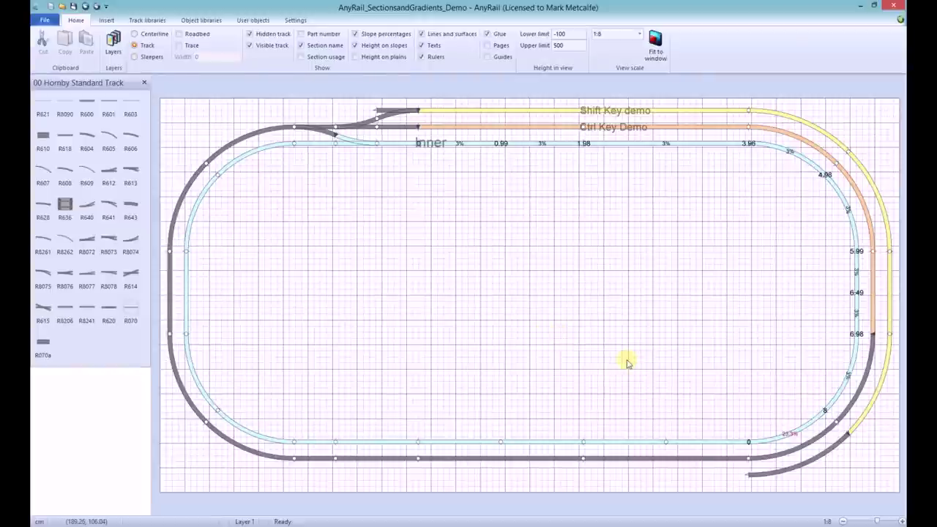
Create a 3% slope from 0 to 8 cm heading south from the joint between the inner loop's two upper-left curves.
right_click(219, 176)
click(245, 211)
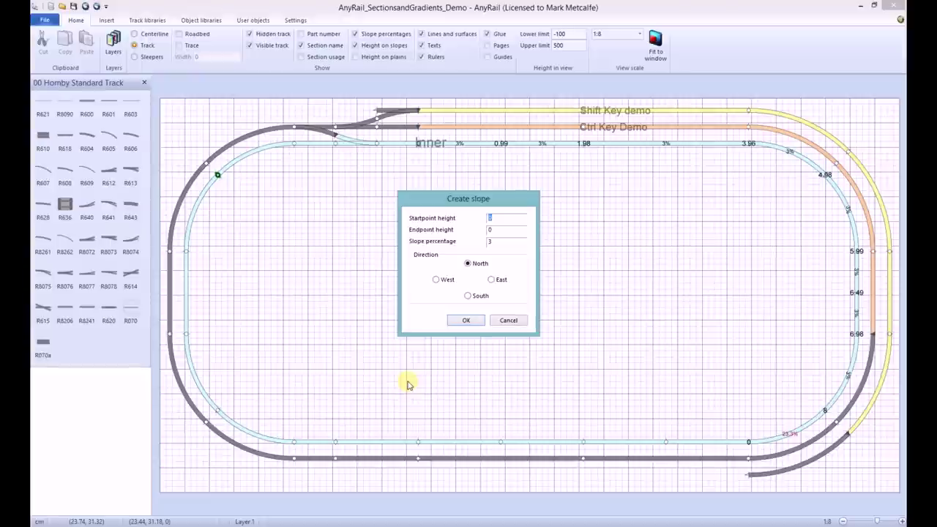
key(Tab)
text(8)
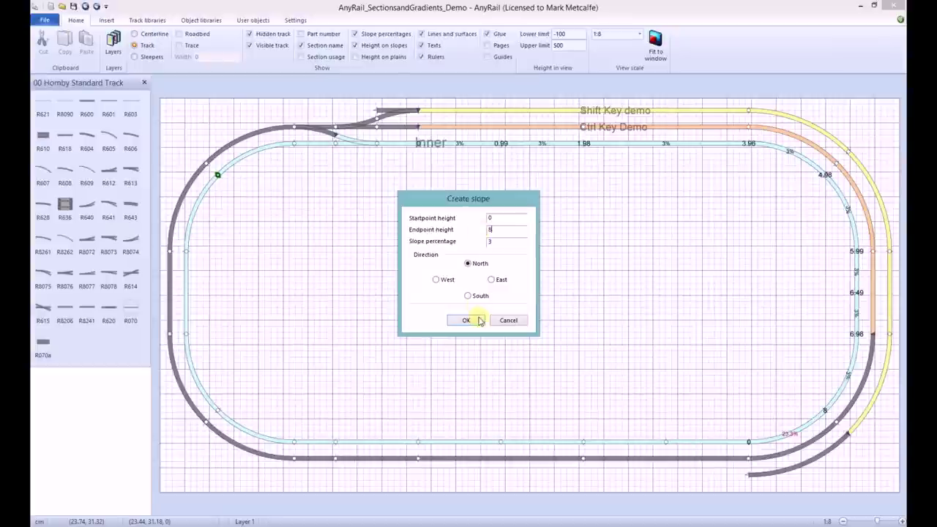
click(468, 295)
click(467, 320)
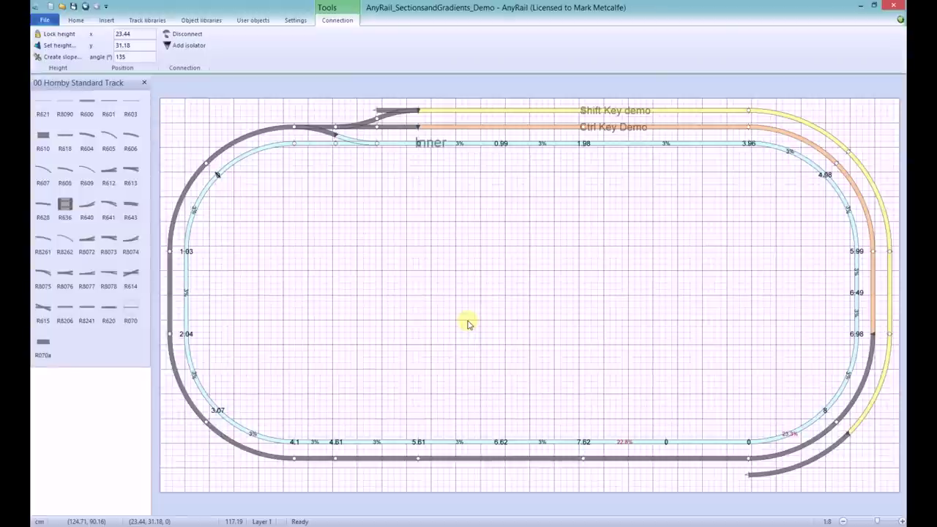
Set the height of the inner loop's last lower straight before the lower-right curve to 8 cm.
click(680, 441)
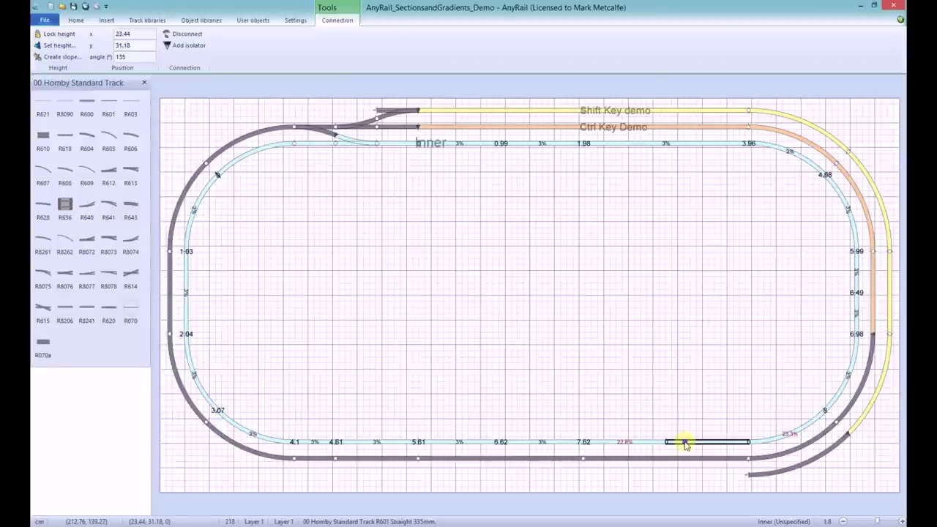
right_click(686, 442)
click(705, 361)
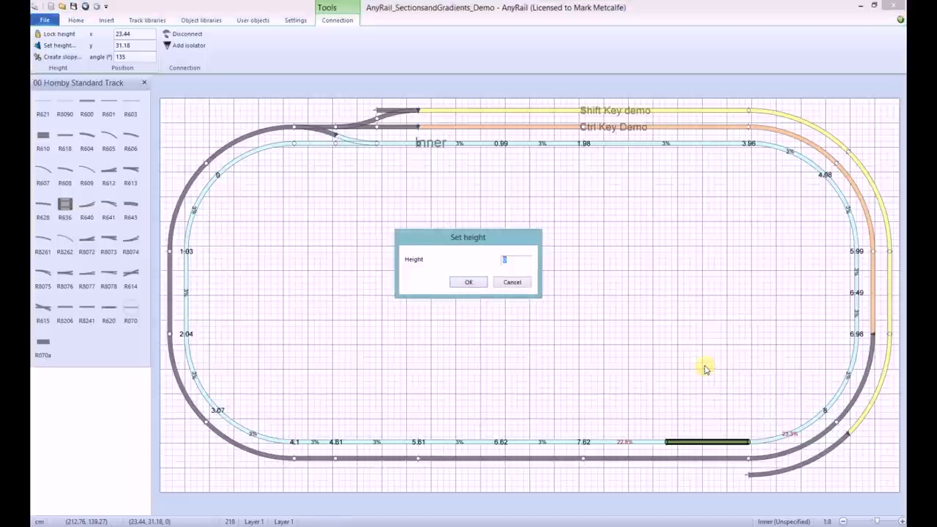
click(471, 284)
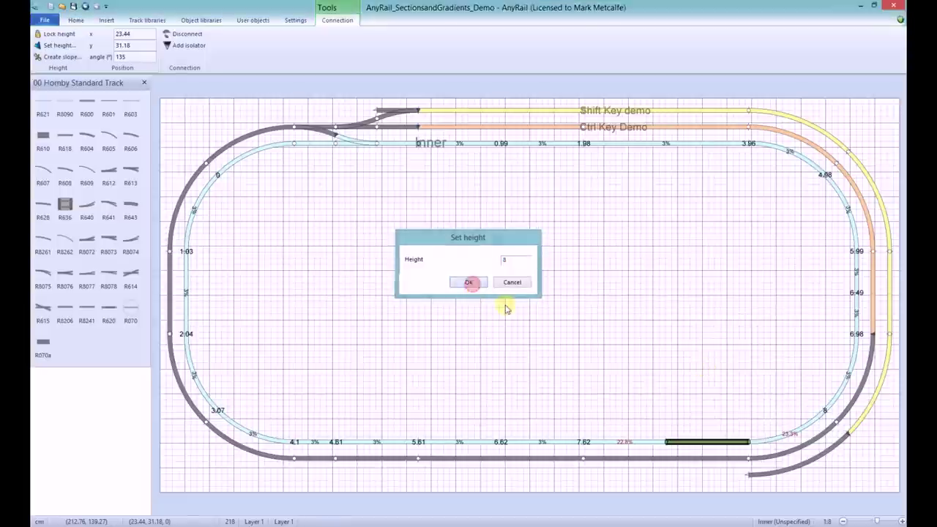
click(610, 362)
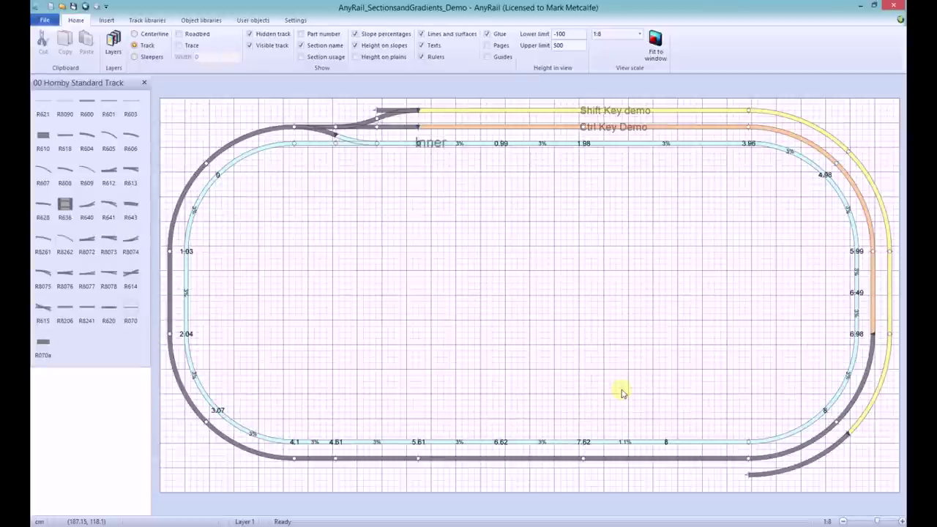
Lock the height of the joint at the west end of the inner loop's last lower straight.
right_click(669, 435)
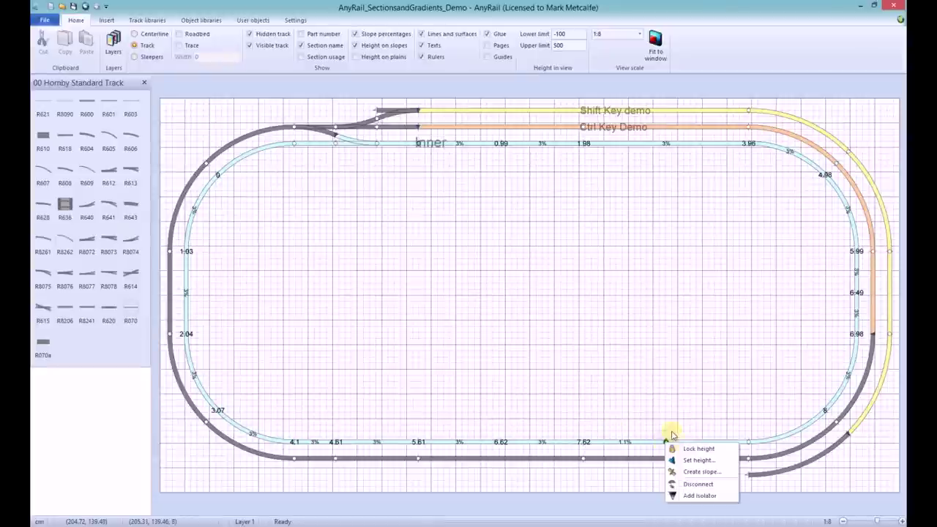
click(688, 448)
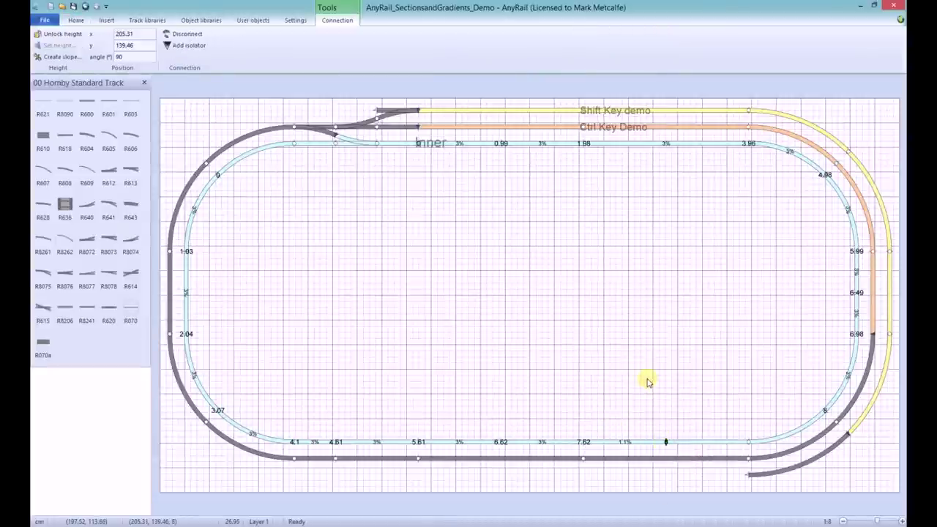